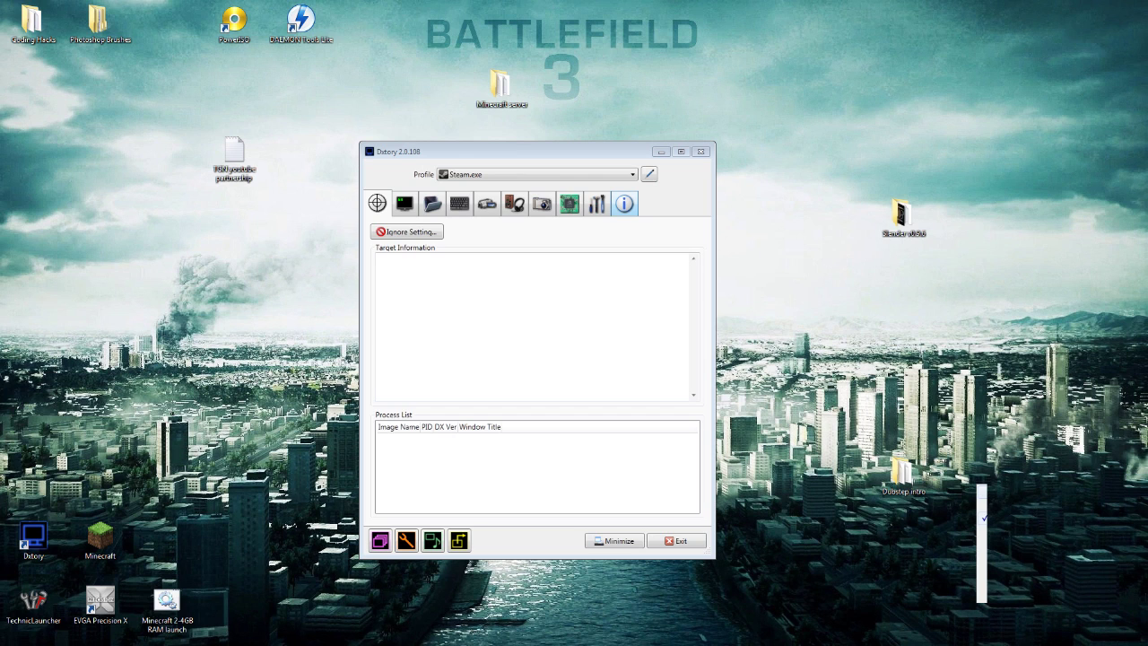
Step: Show Dxtory's about page with its registered, unlimited-expiry license
left_click(624, 204)
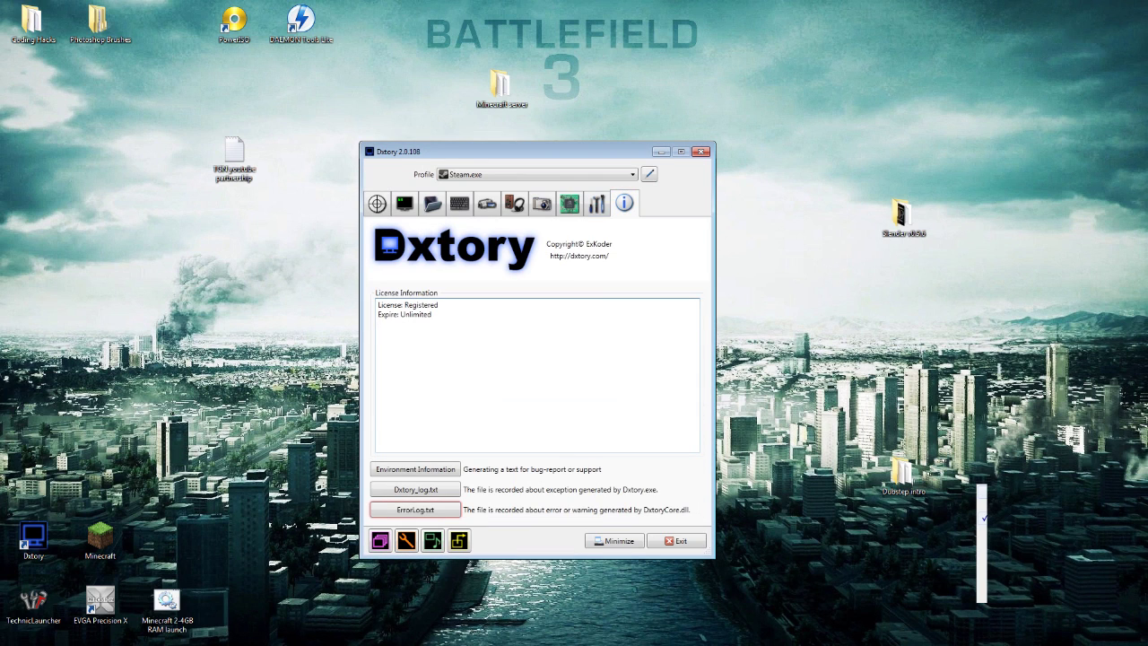
Step: Select and clear text in the license details, then return to the Target page
mouse_move(378, 304)
left_mouse_down()
mouse_move(440, 316)
mouse_move(391, 305)
left_mouse_up()
left_click(378, 324)
left_click(432, 315)
left_click(378, 204)
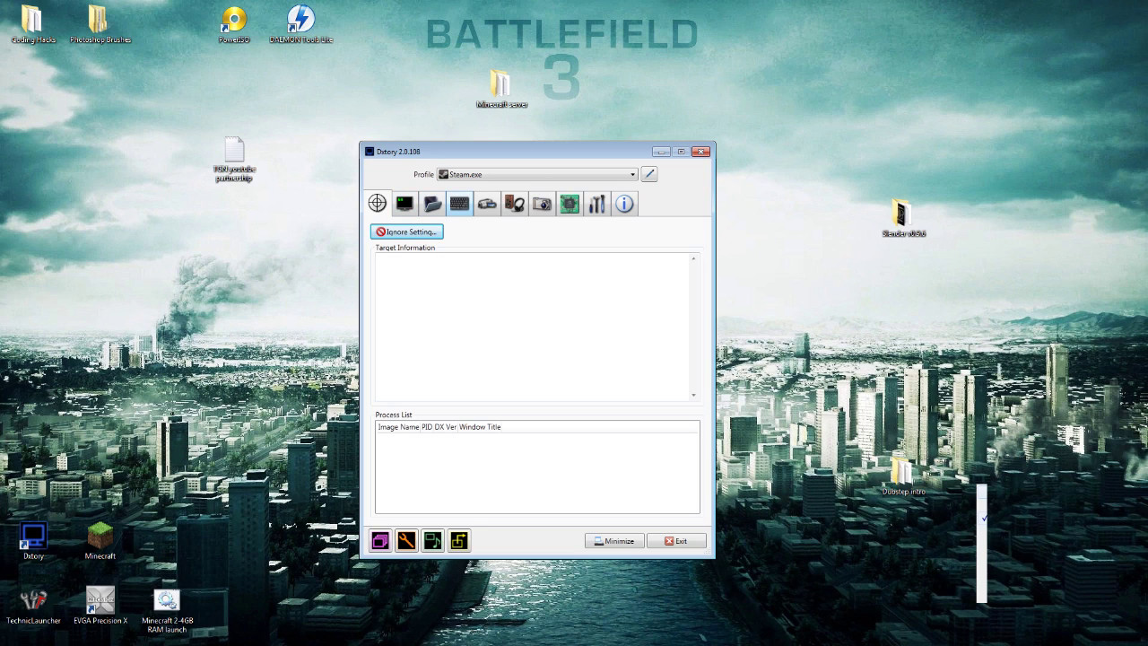
Step: Look through the Folder, HotKey, Movie and Overlay settings, ending on Folder
key("Tab")
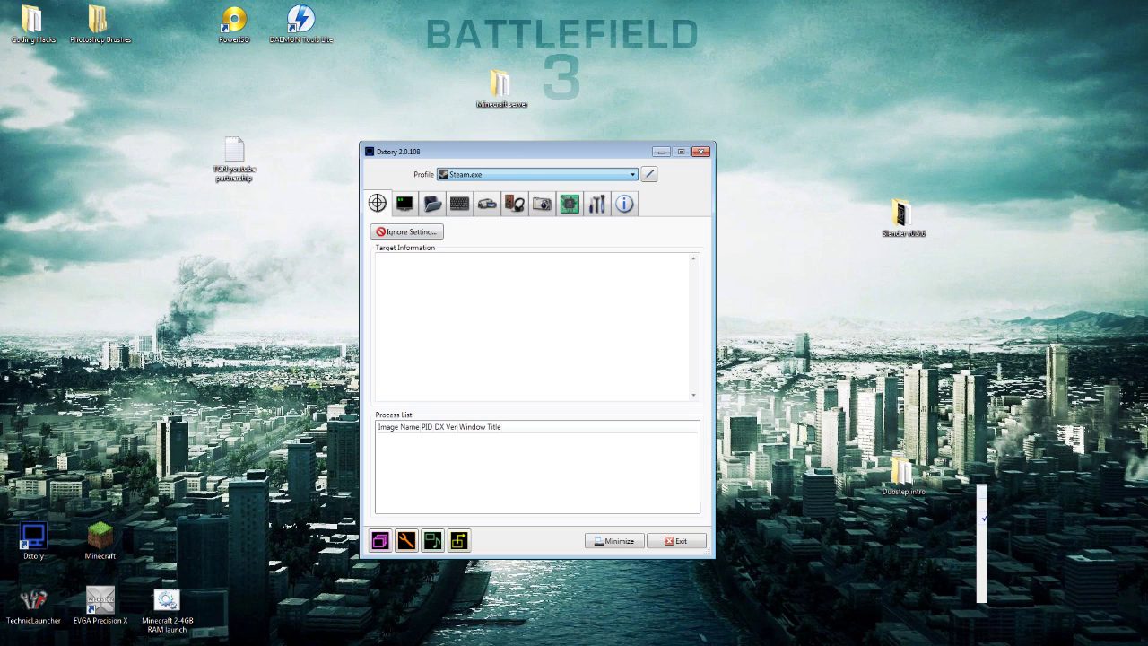
key("ctrl+Tab")
key("ctrl+Tab")
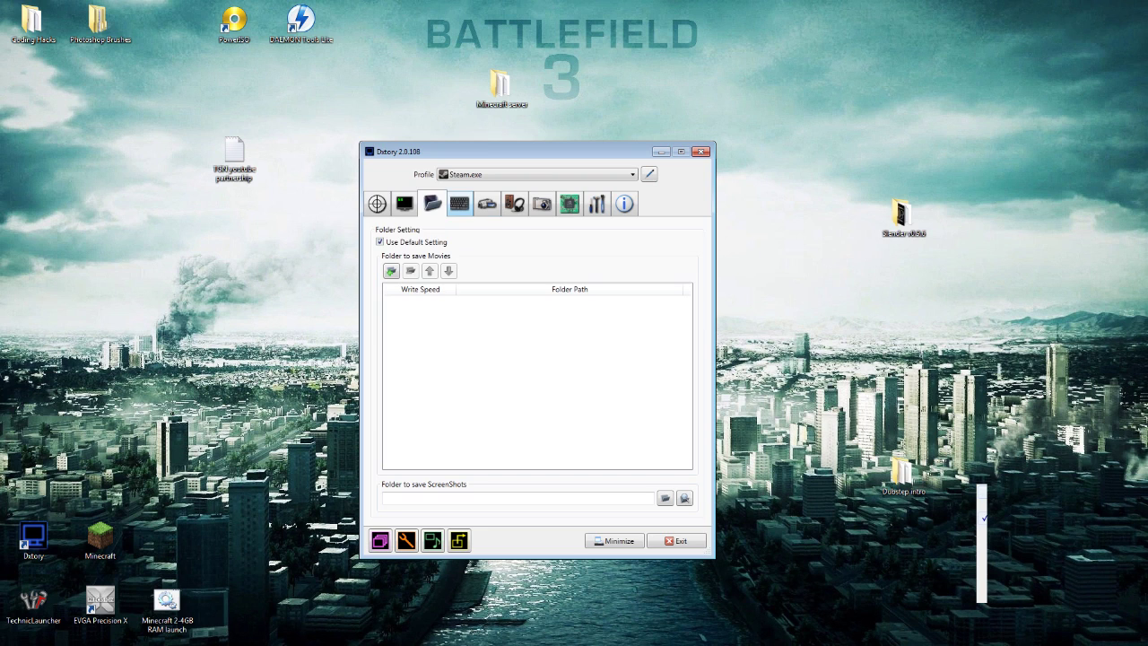
key("ctrl+Tab")
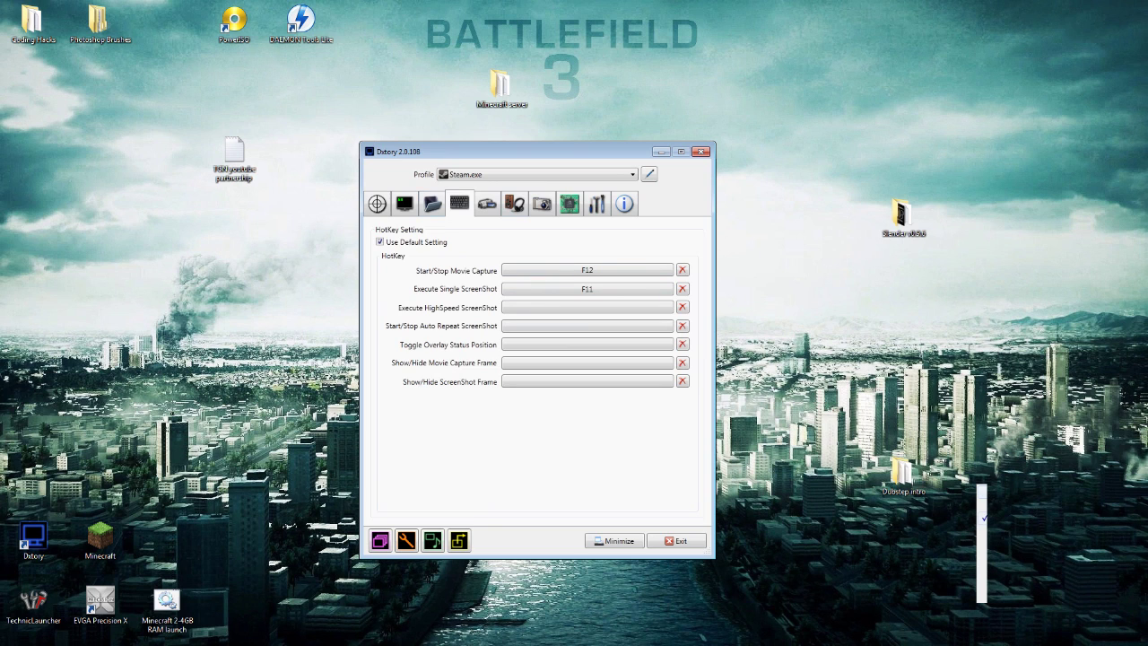
left_click(486, 203)
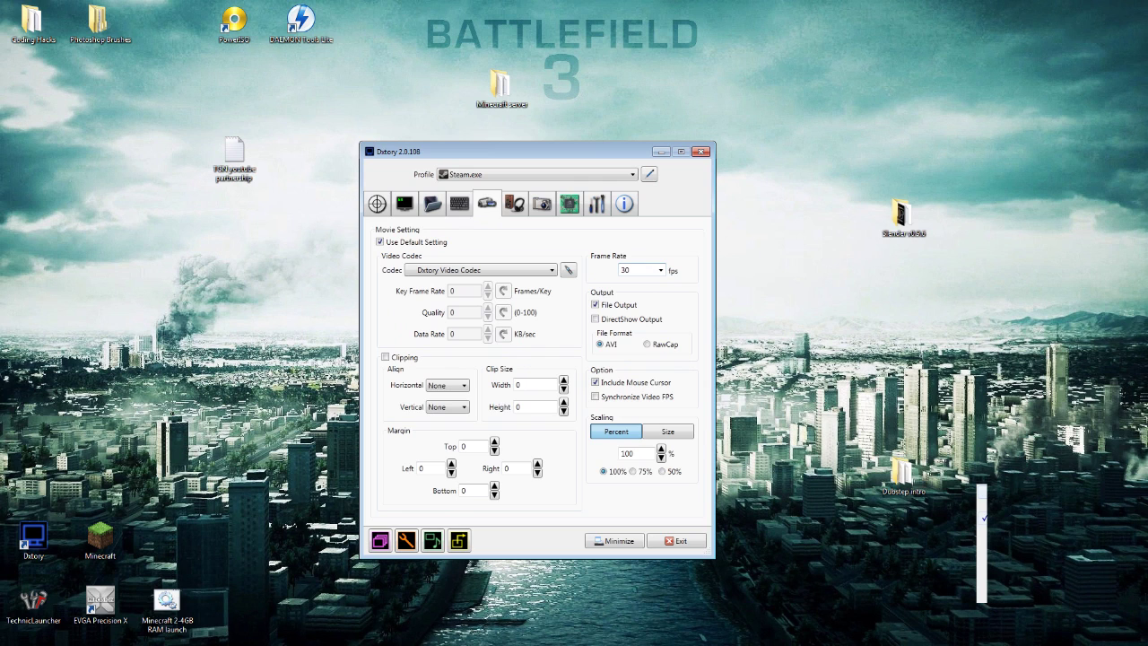
left_click(404, 204)
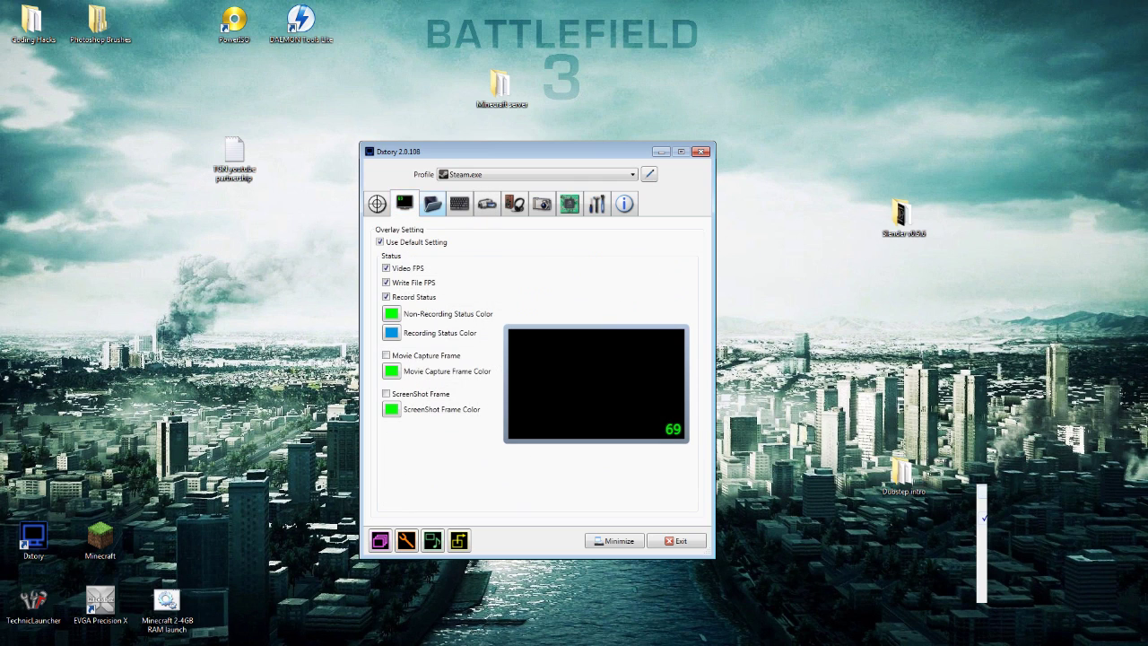
left_click(460, 204)
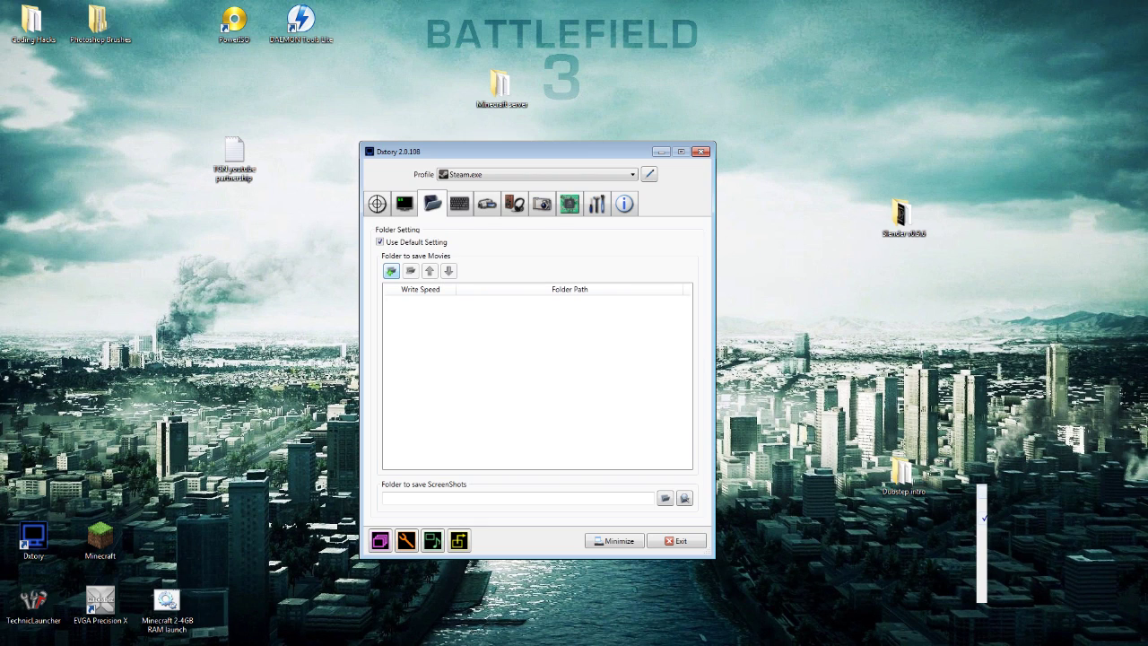
Step: Add D:\filmsyoutube to the movie save-folder list, browsing Computer > D:
left_click(391, 270)
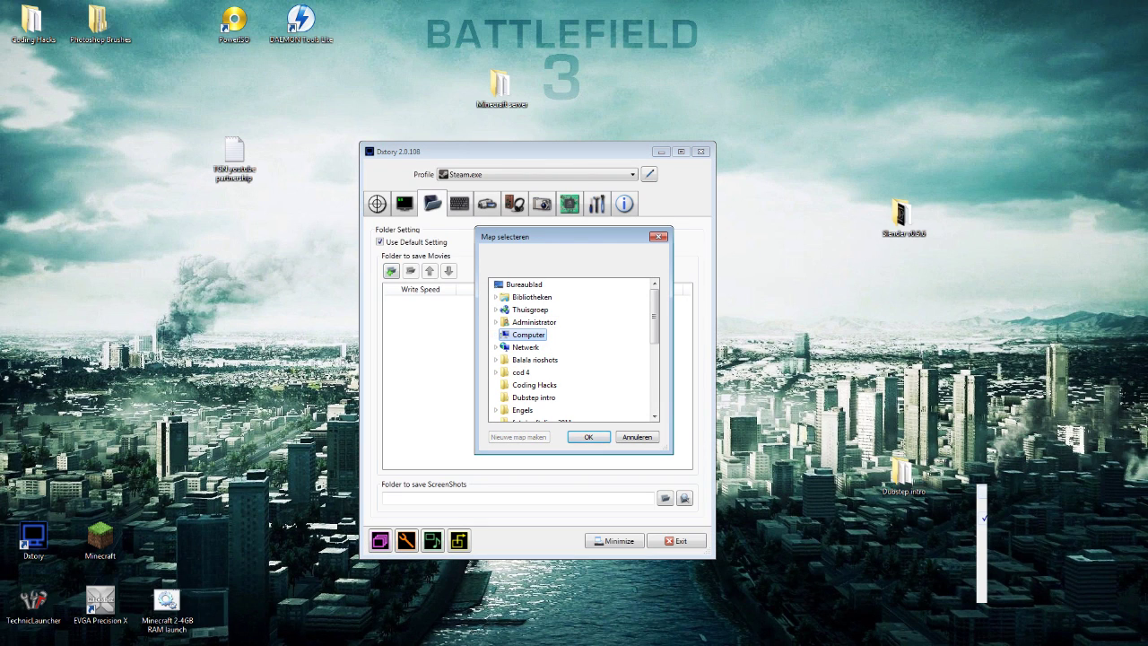
double_click(528, 335)
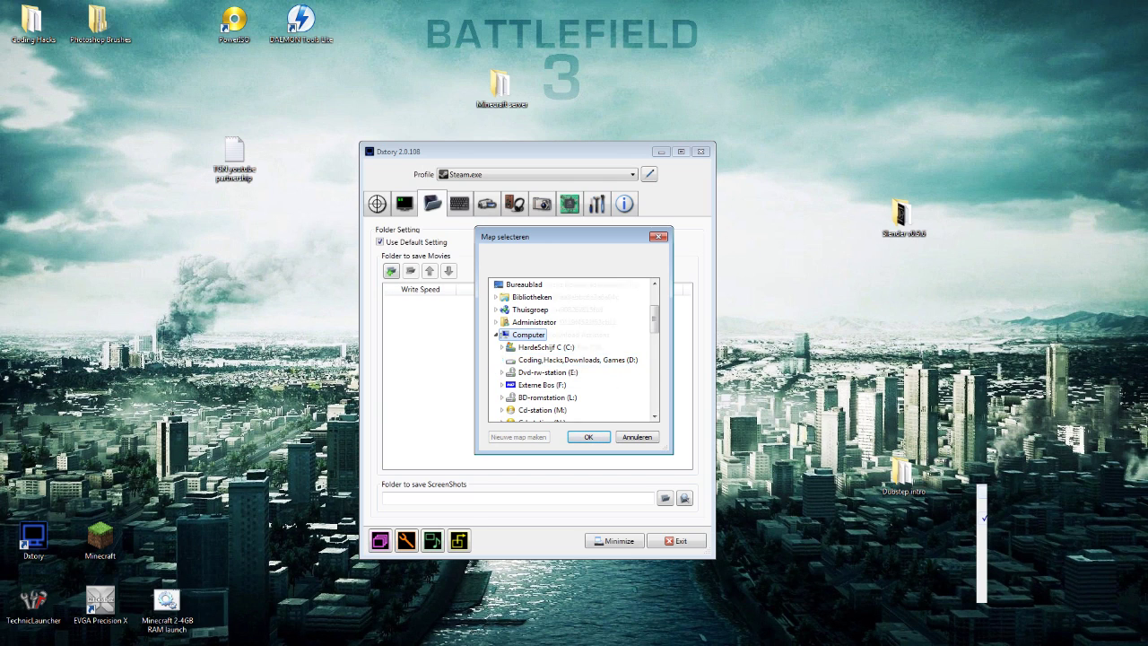
double_click(565, 360)
left_click(545, 347)
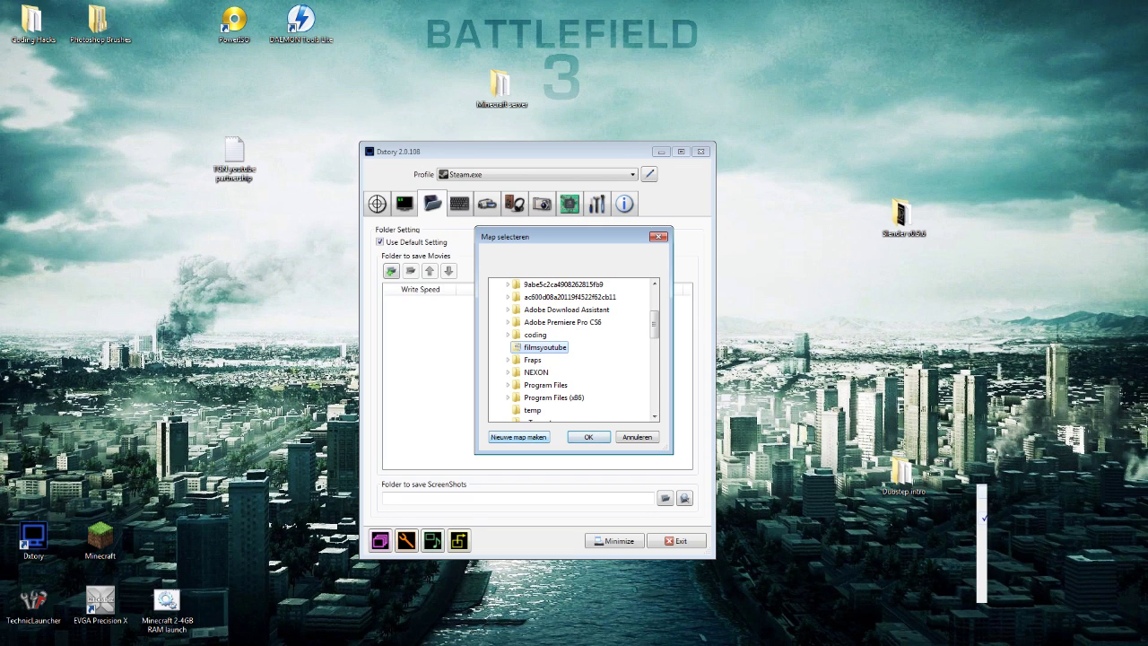
key("Return")
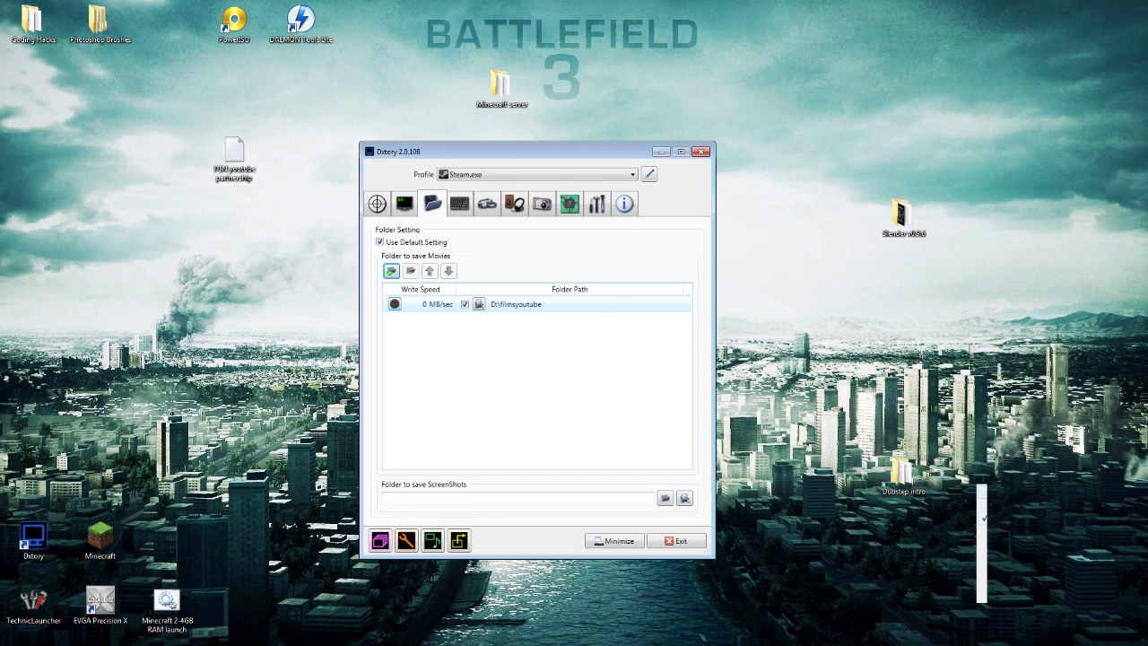
Step: Benchmark D:\filmsyoutube's write speed at 55 MB/sec and accept the result
left_click(395, 304)
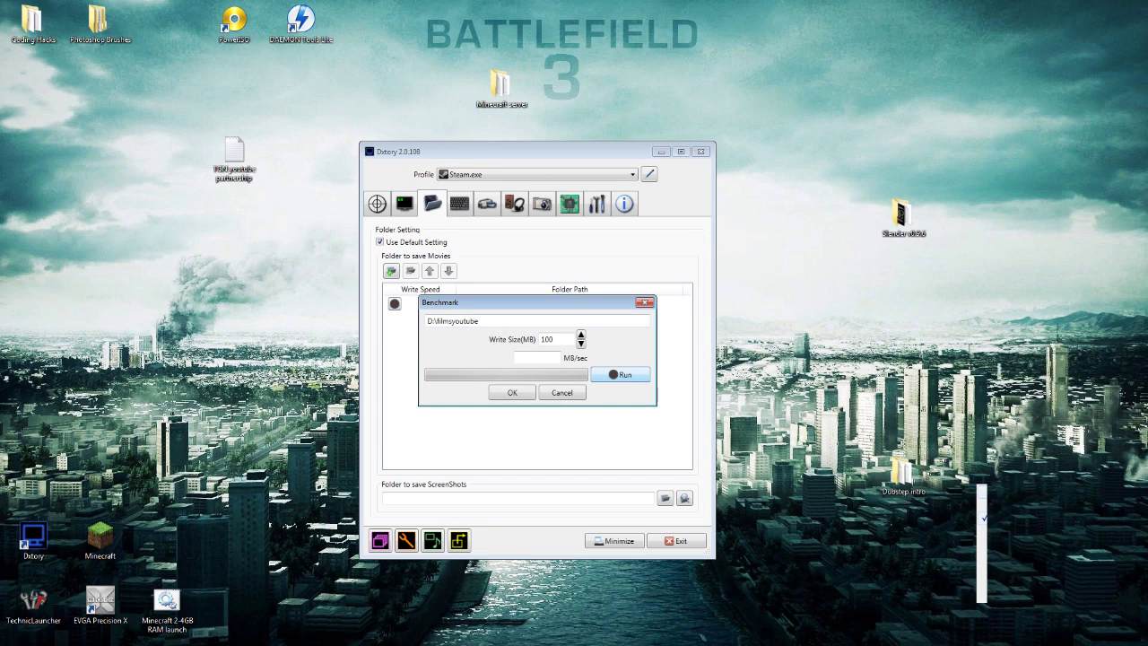
left_click(621, 374)
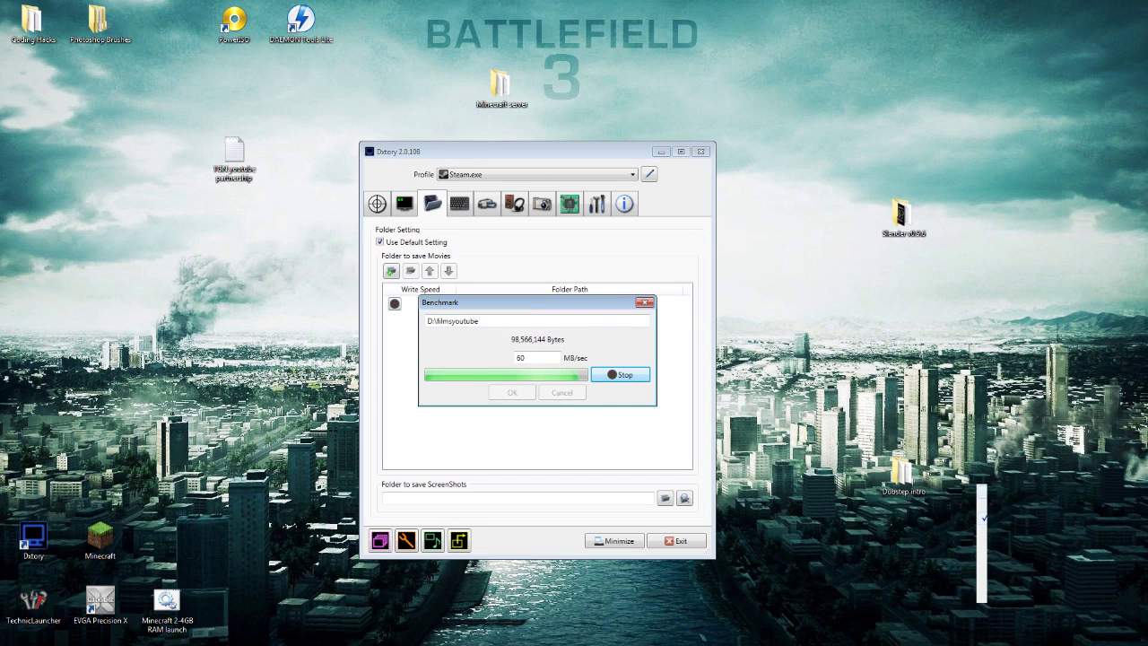
key("shift+Tab")
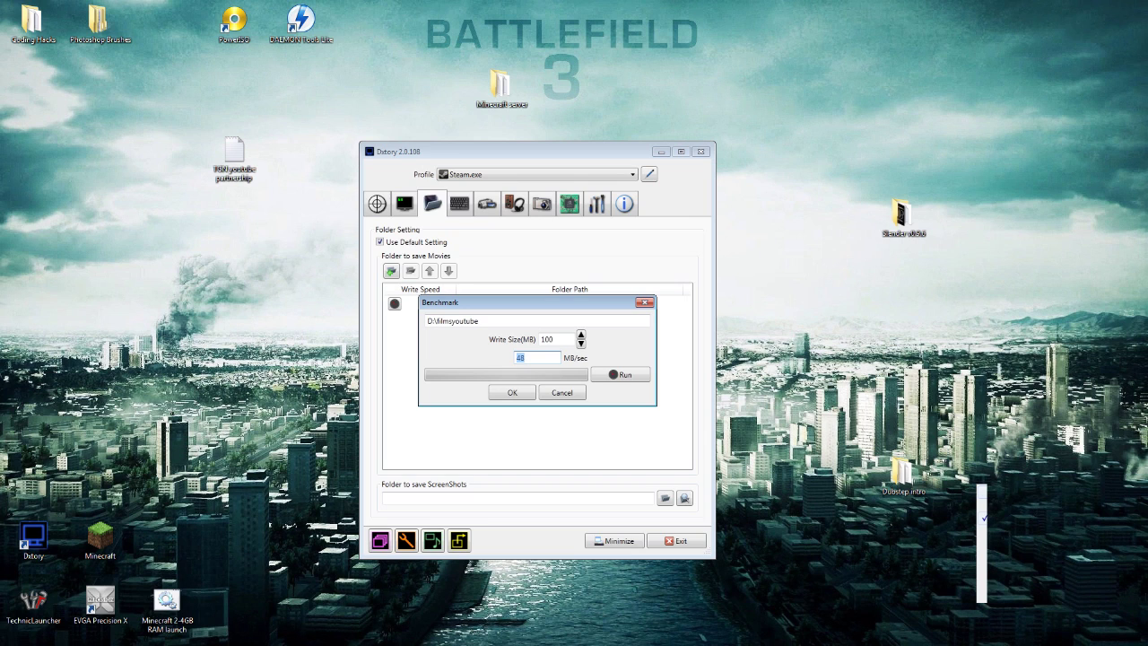
left_click(621, 374)
key("Return")
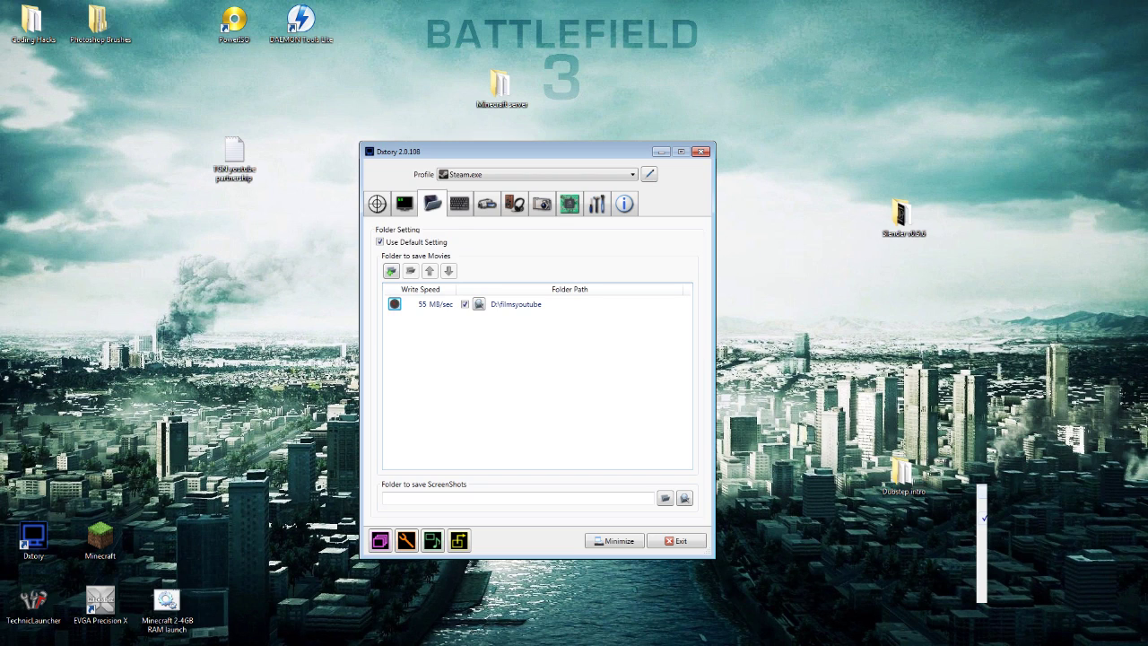
left_click(459, 204)
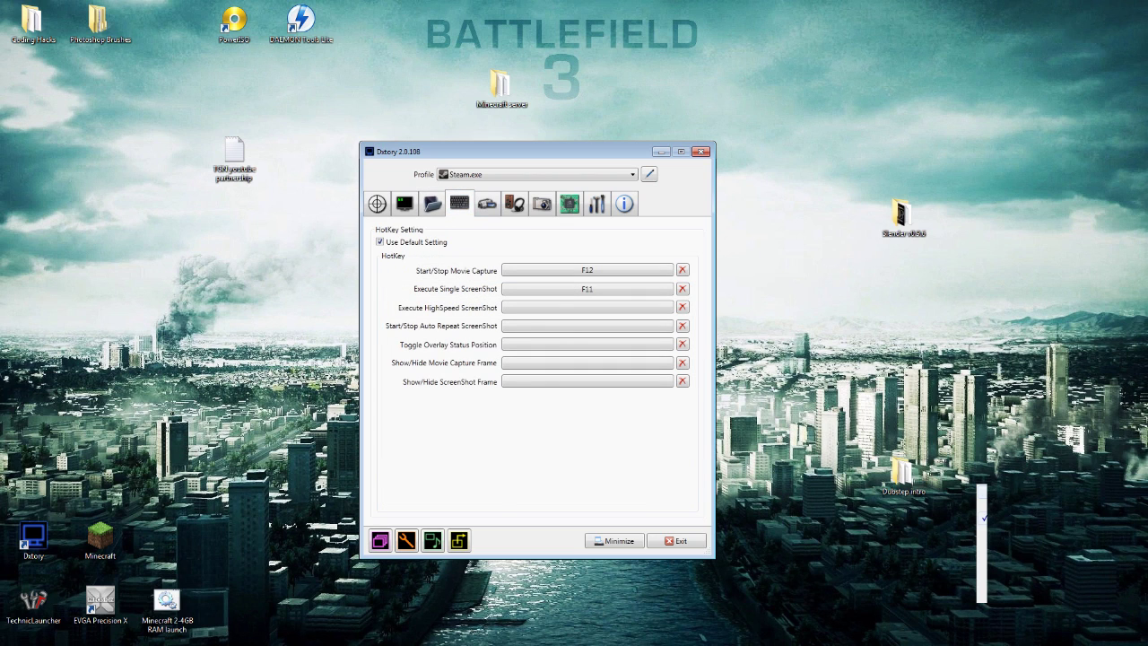
Step: Keep F12 for Start/Stop Movie Capture and delete the F11 single-screenshot hotkey
left_click(583, 270)
left_click(682, 289)
left_click(487, 204)
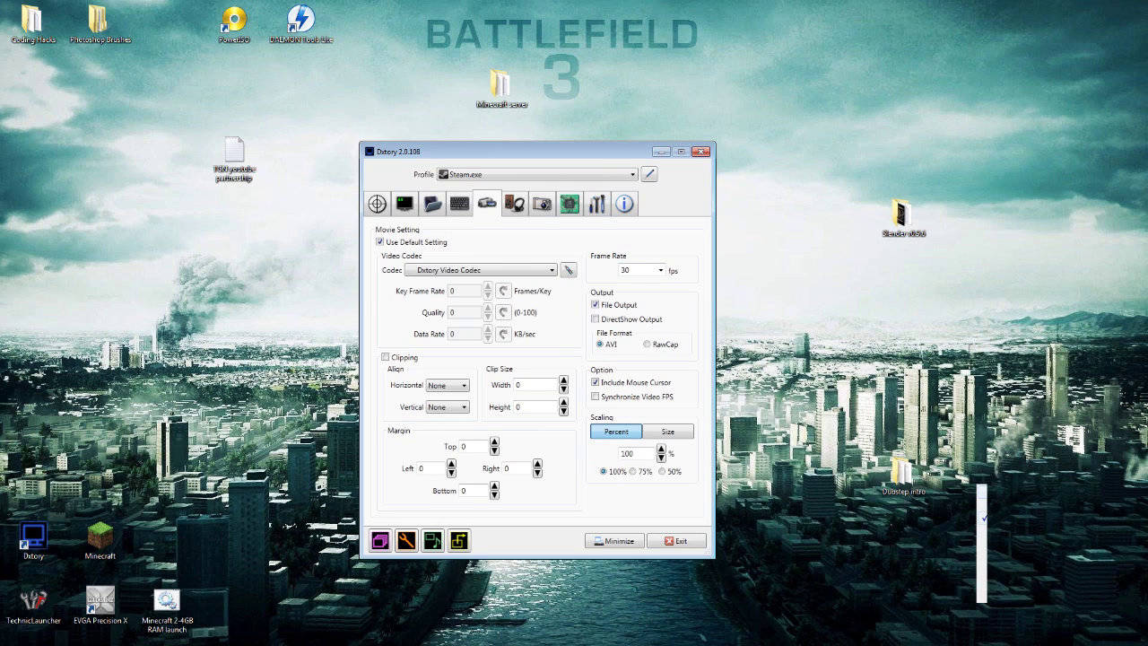
Step: Change the movie frame rate from 30 to 27 fps
double_click(625, 270)
type("20")
key("ctrl+shift+Tab")
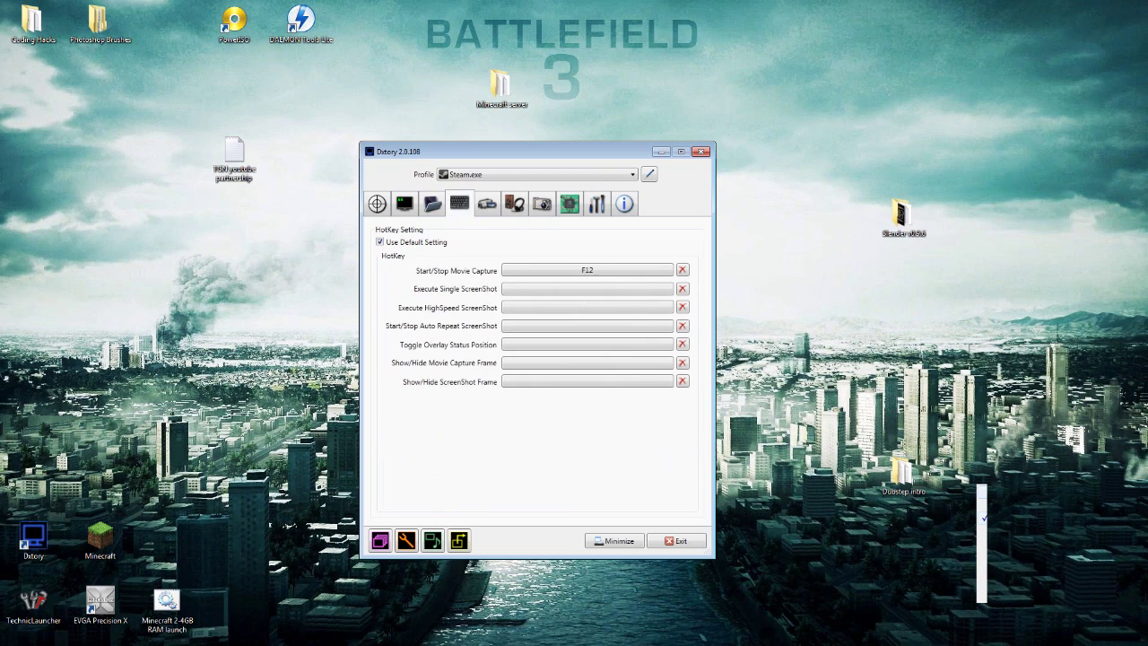
key("ctrl+shift+Tab")
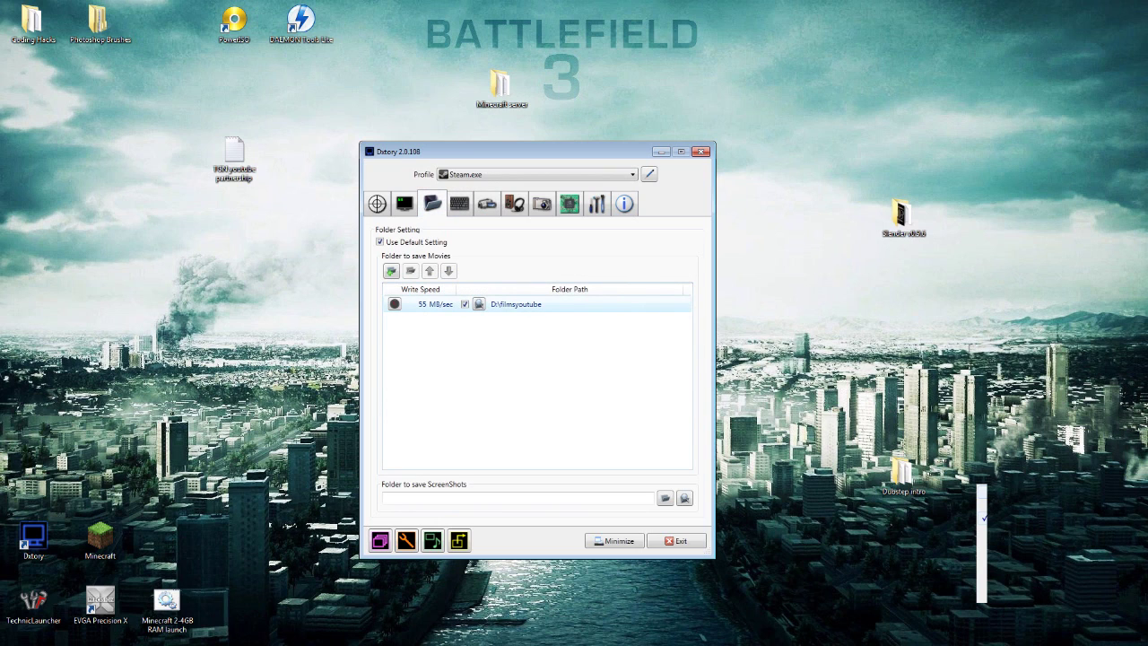
key("ctrl+Tab")
key("ctrl+Tab")
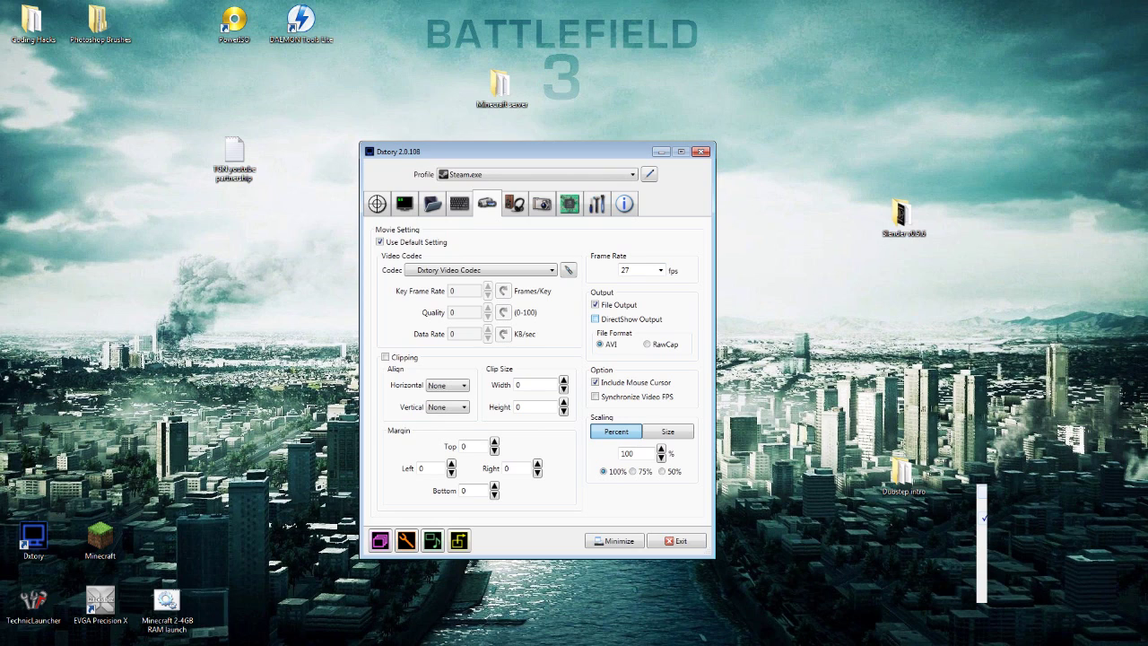
Step: Leave DirectShow output disabled after toggling it, and set scaling to a fixed Size
left_click(595, 318)
left_click(594, 318)
left_click(668, 432)
Step: Enter 1920 by 1080 as the scaling width and height
double_click(631, 453)
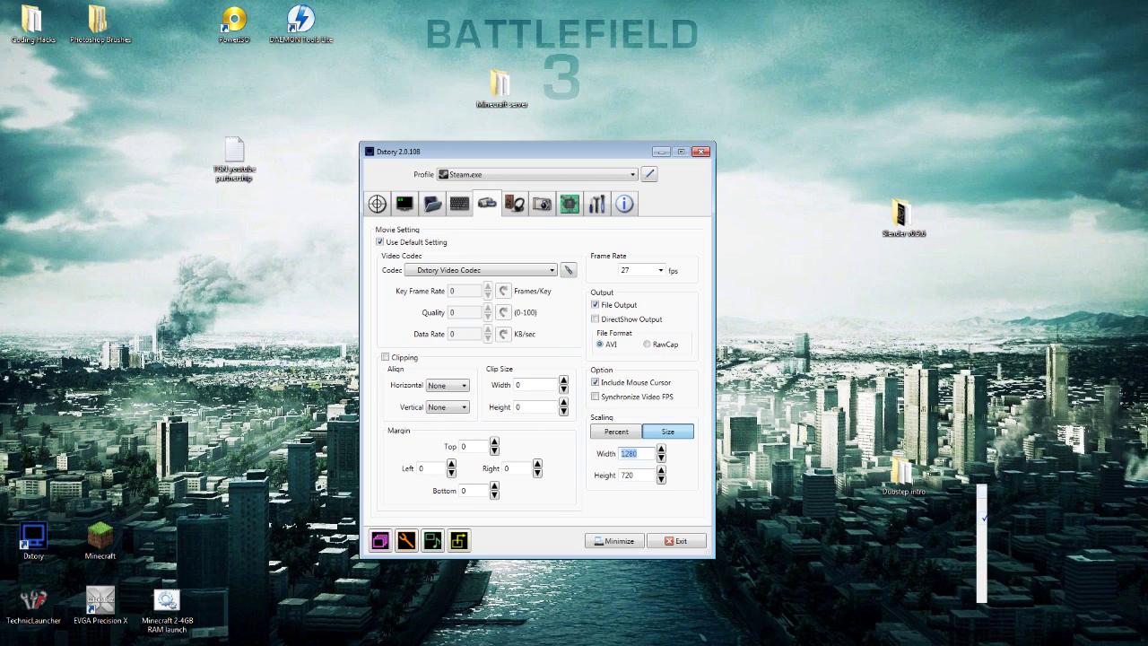
left_click(636, 452)
double_click(632, 453)
key("BackSpace")
type("1920")
key("Tab")
type("1080")
Step: Correct the scaling size to width 1280 and height 720
key("shift+Tab")
type("1280")
key("Tab")
type("820")
key("BackSpace")
key("BackSpace")
key("BackSpace")
type("72")
type("0")
Step: Add audio stream 2 in the Audio settings and select it for editing
key("ctrl+Tab")
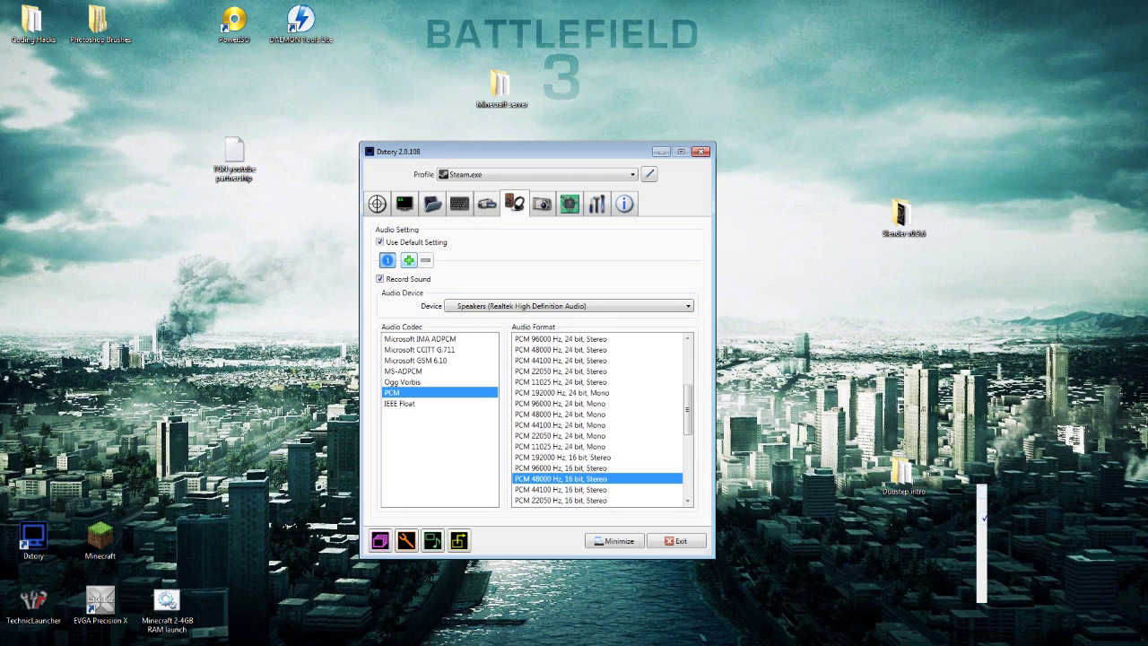
left_click(408, 260)
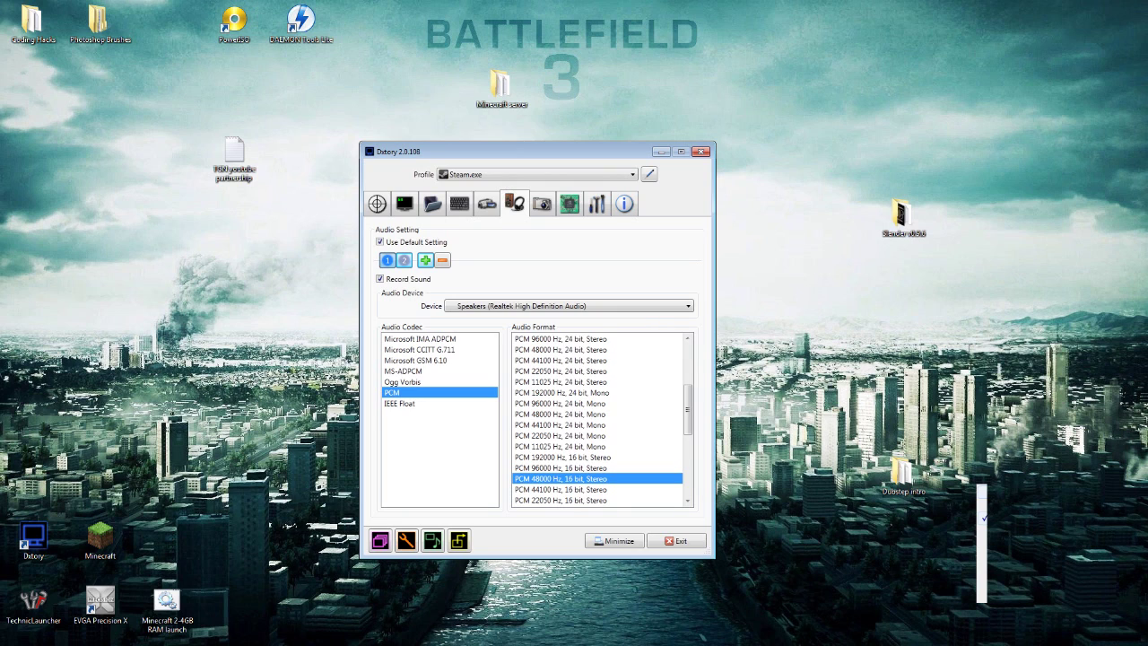
left_click(404, 260)
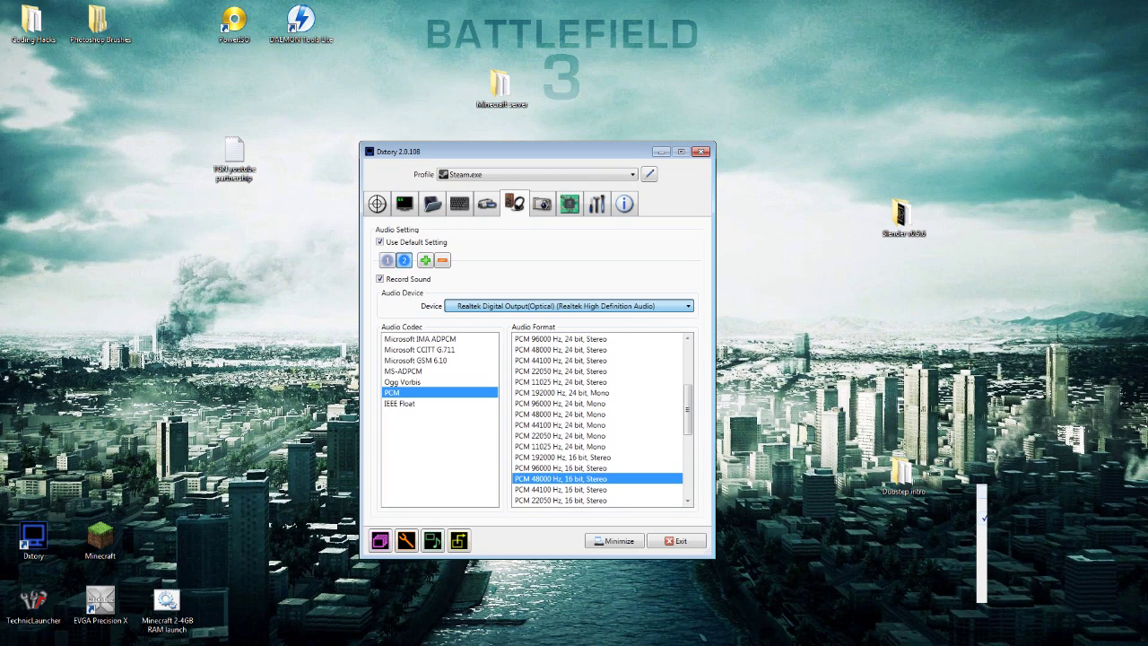
Step: Set audio stream 2's device to Microfoon (USB Audio CODEC)
key("Down")
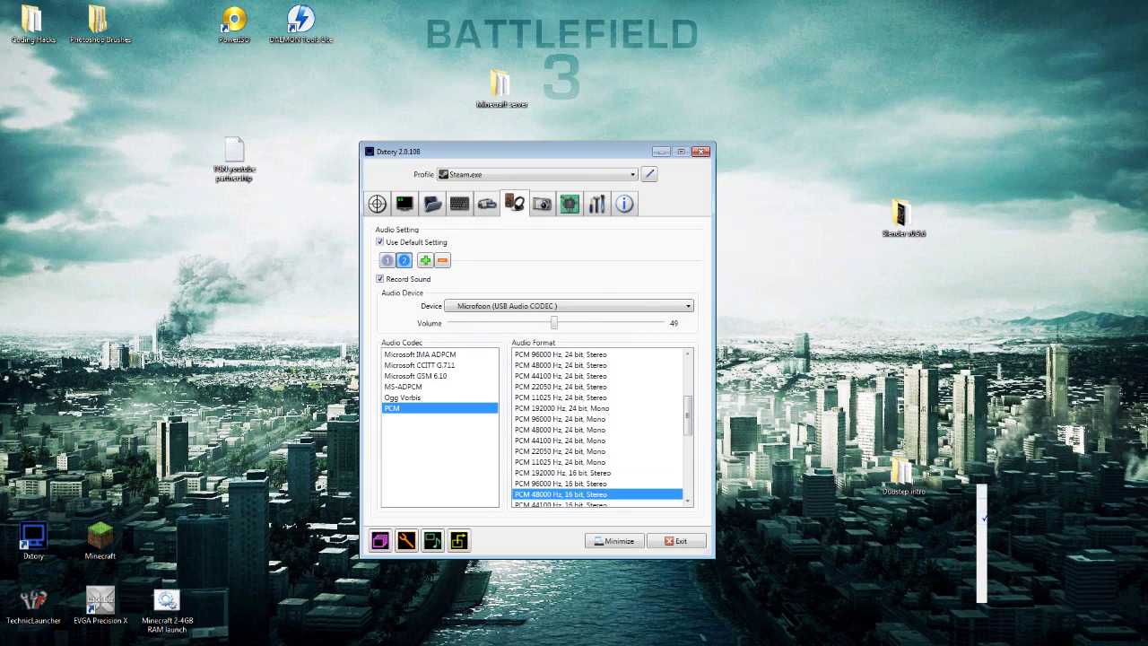